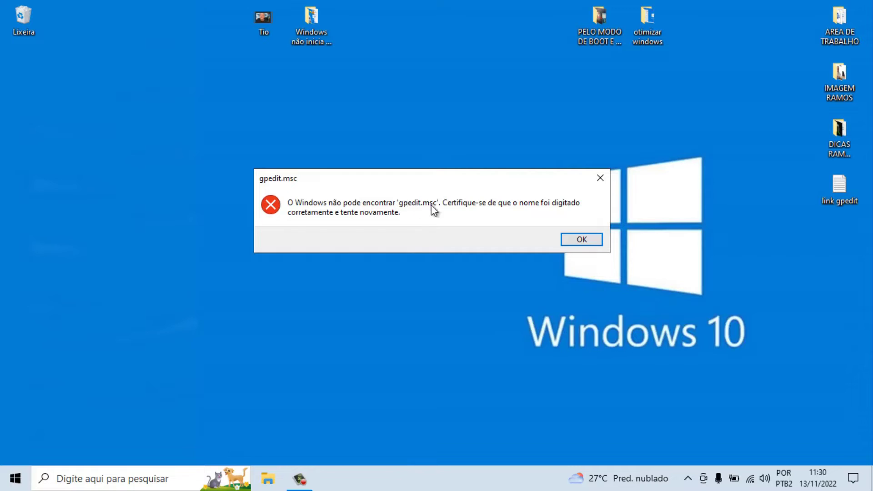
Step: Dismiss the gpedit.msc error and the Run dialog, and copy the MediaFire link from the link gpedit text file on the desktop
click(577, 240)
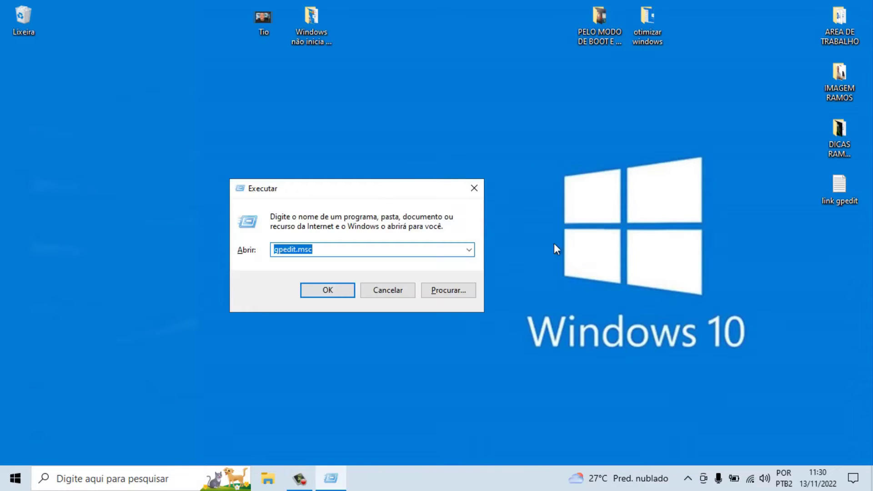
click(403, 290)
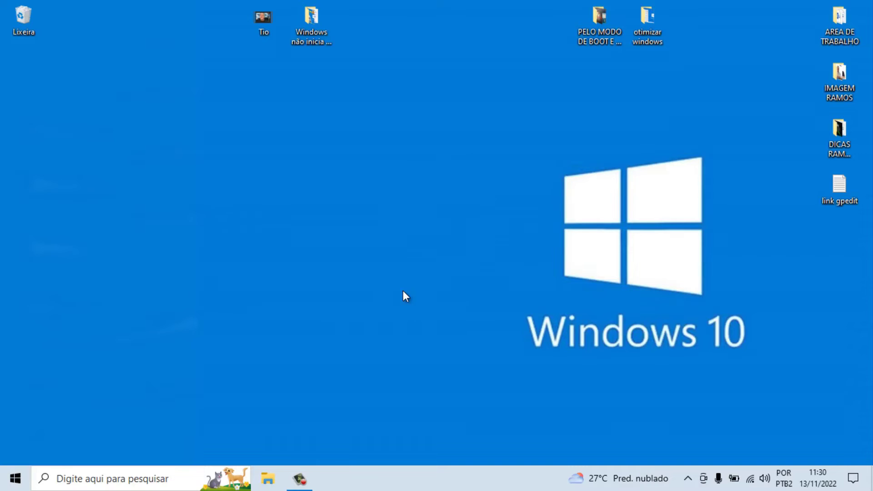
double_click(847, 191)
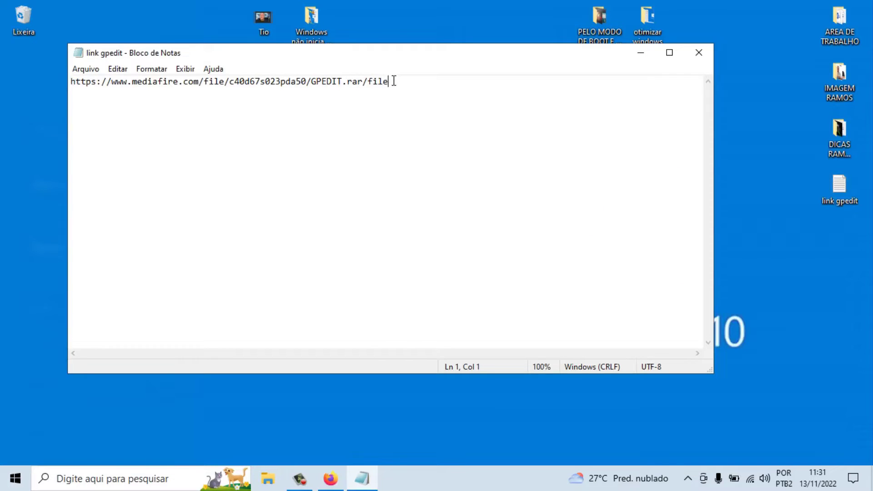
drag(394, 81, 90, 83)
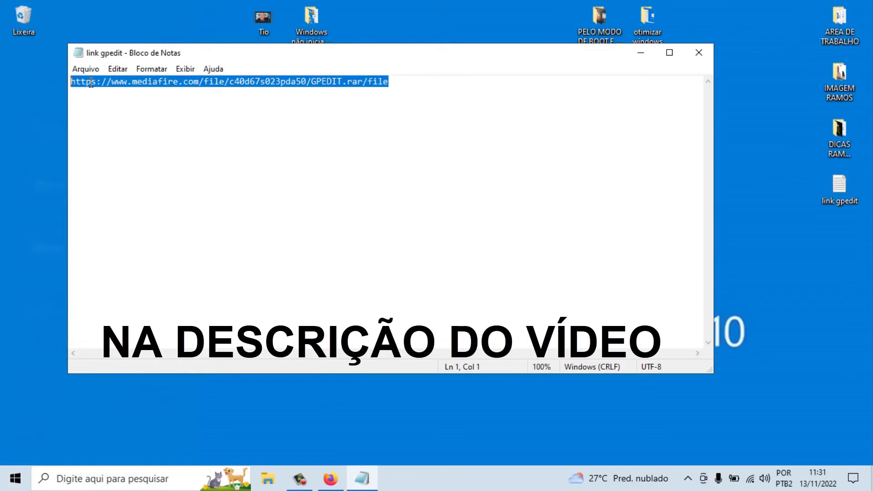
right_click(125, 80)
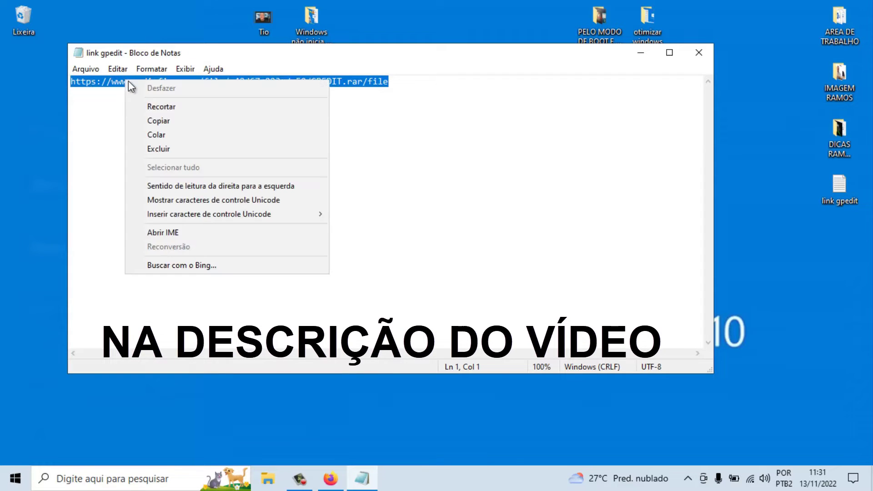
click(170, 120)
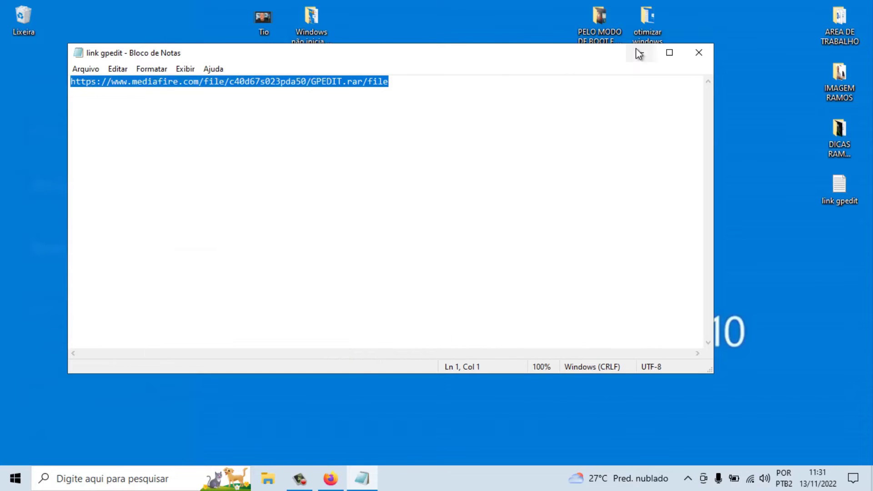
click(693, 48)
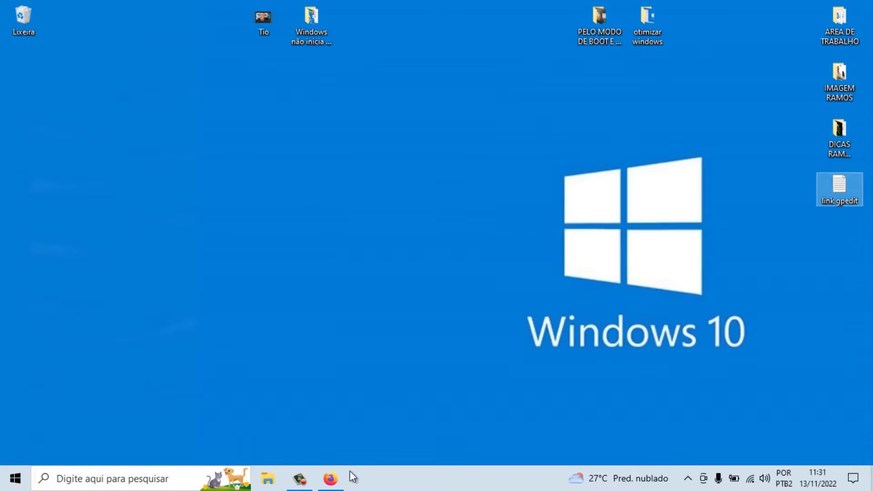
Step: Switch to Firefox and load the copied MediaFire address of GPEDIT.rar
click(339, 480)
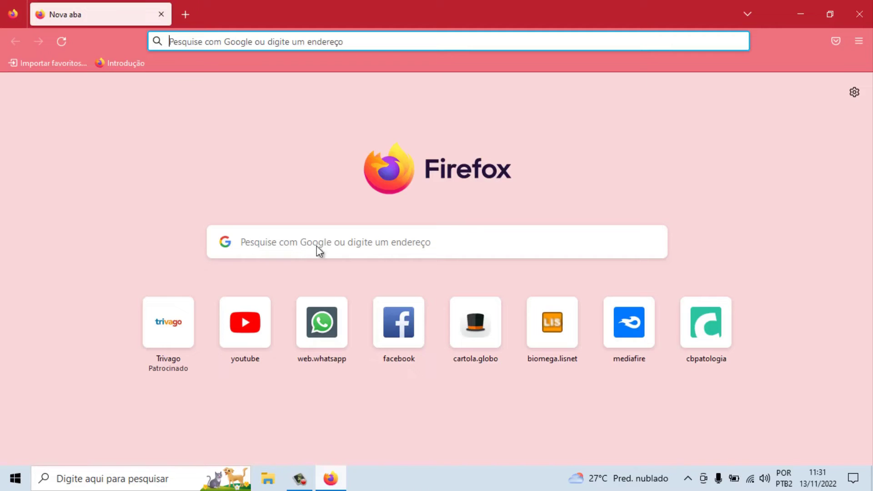
click(323, 41)
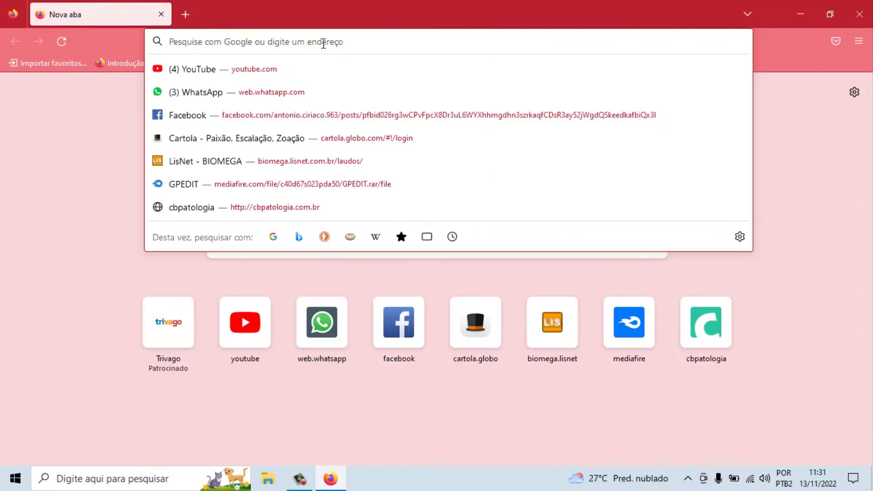
key(ctrl+v)
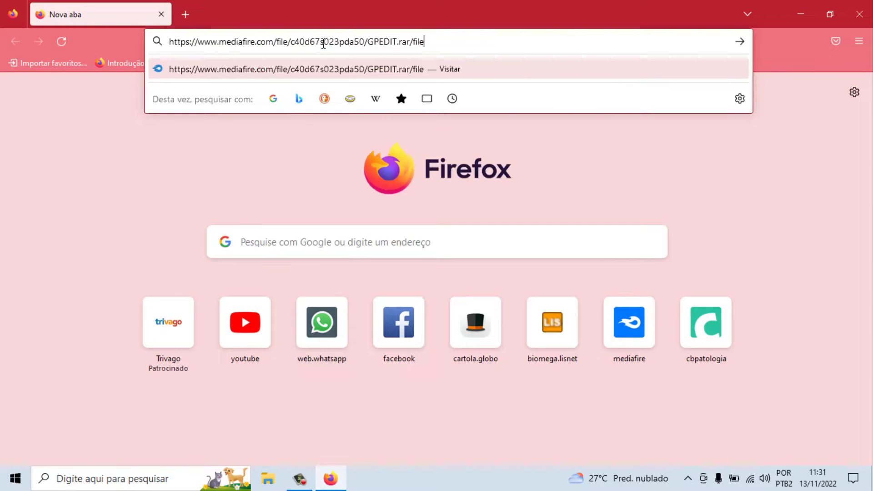
key(Return)
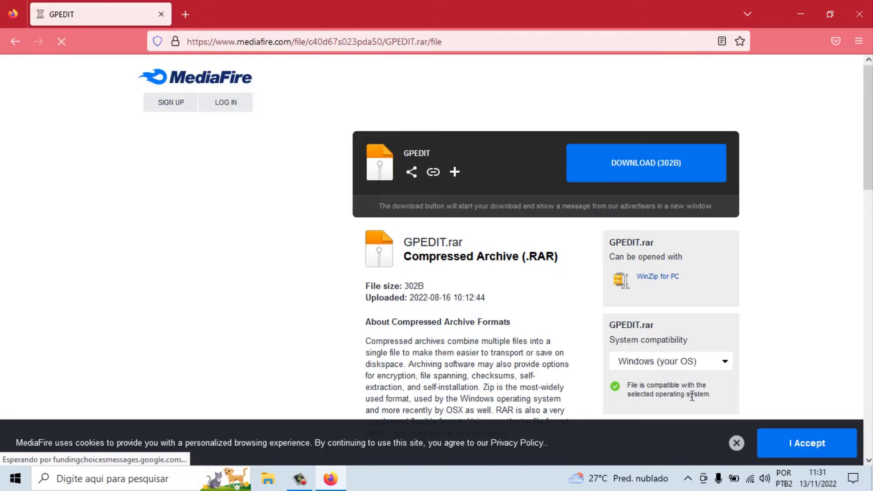
Step: Accept the cookie notice and download GPEDIT.rar from MediaFire, closing the advertising window and the browser when done
click(762, 437)
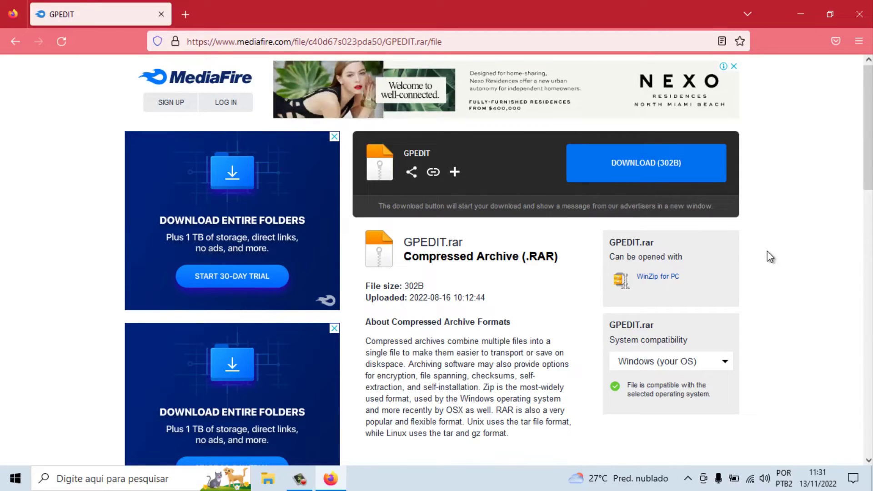
click(639, 166)
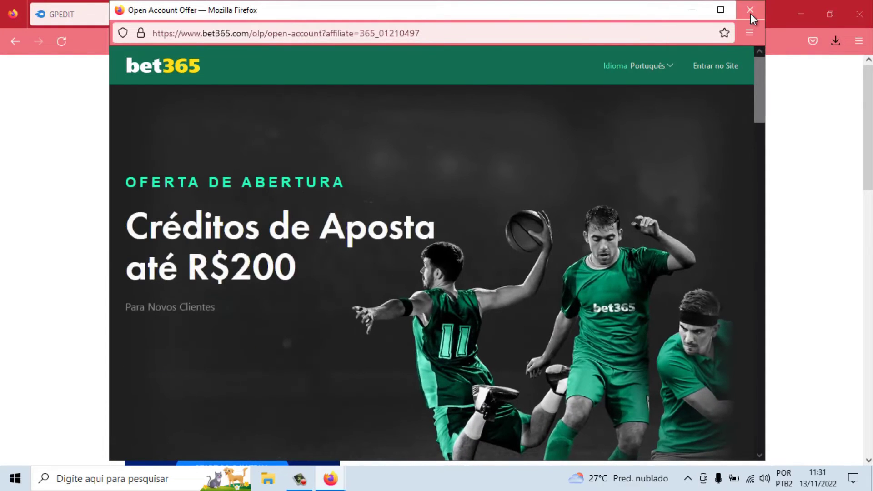
click(749, 11)
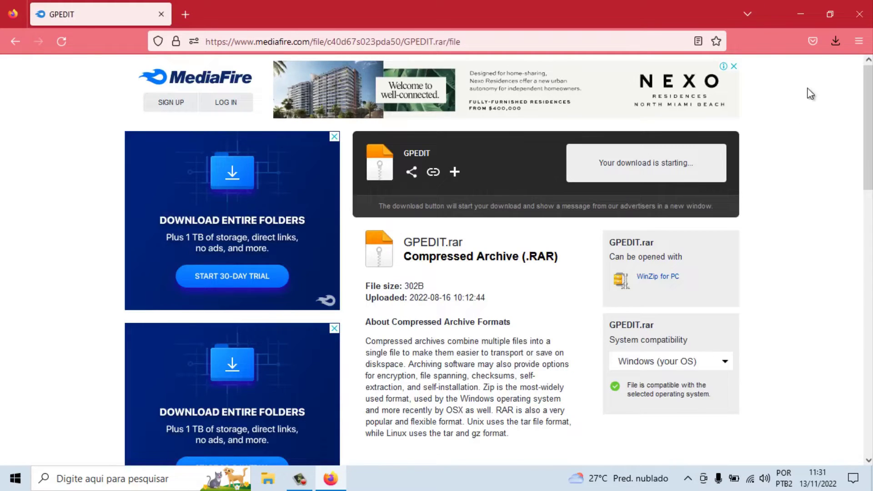
click(835, 42)
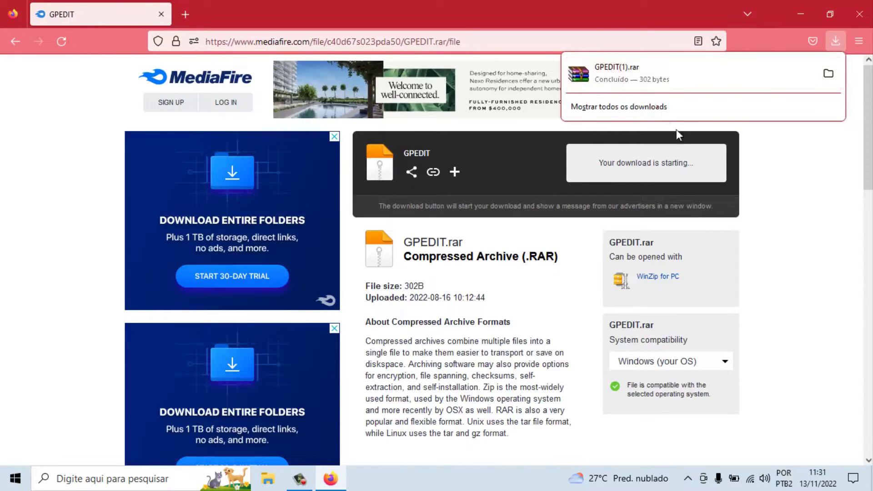
click(796, 191)
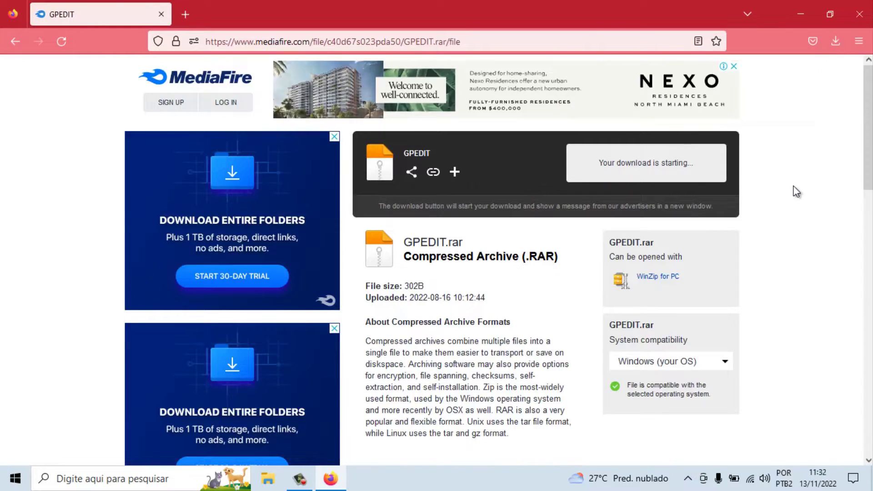
click(857, 17)
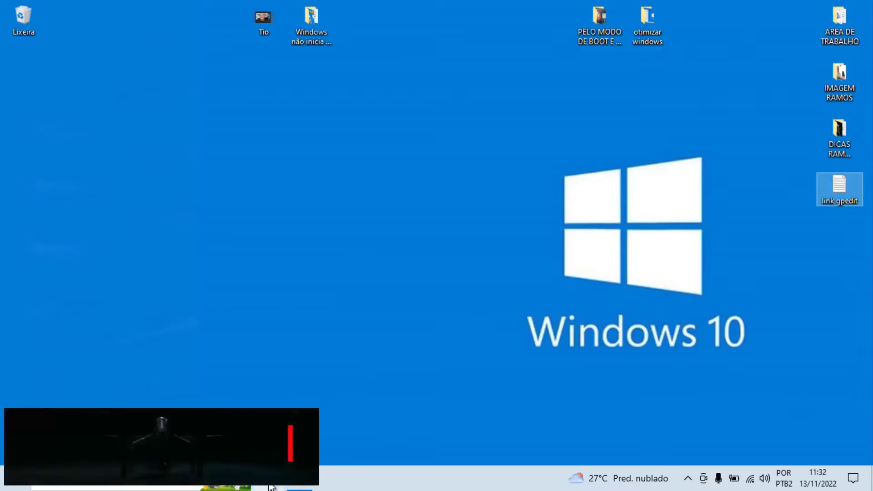
Step: Delete the duplicate archives GPEDIT(1), GPEDIT (2) and GPEDIT (1) from the Downloads folder in File Explorer
click(268, 480)
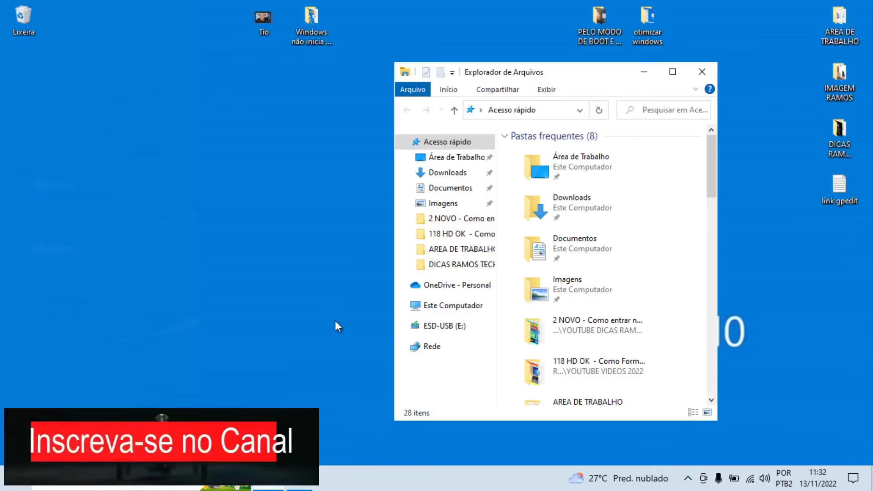
click(672, 73)
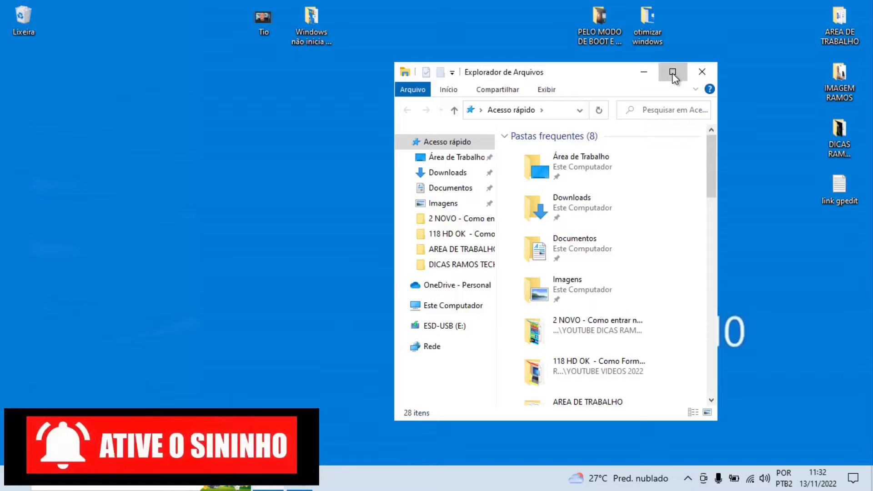
click(59, 109)
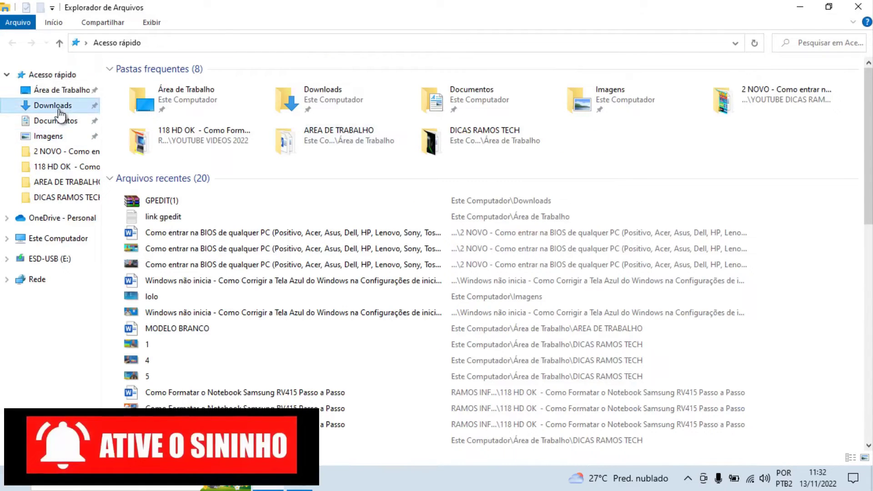
click(165, 105)
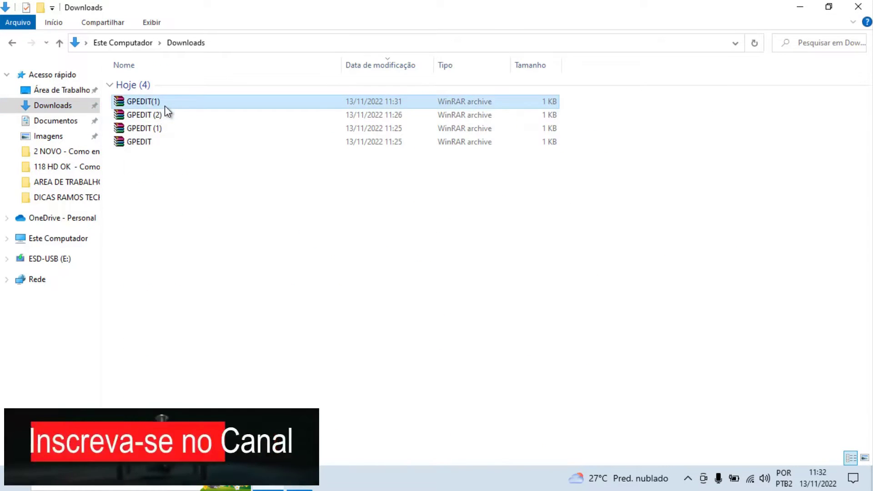
ctrl+click(166, 116)
ctrl+click(168, 128)
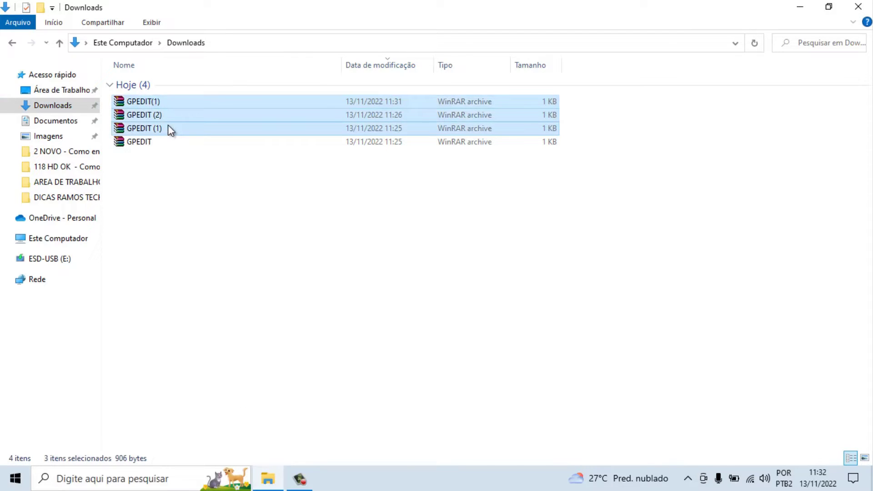
key(Delete)
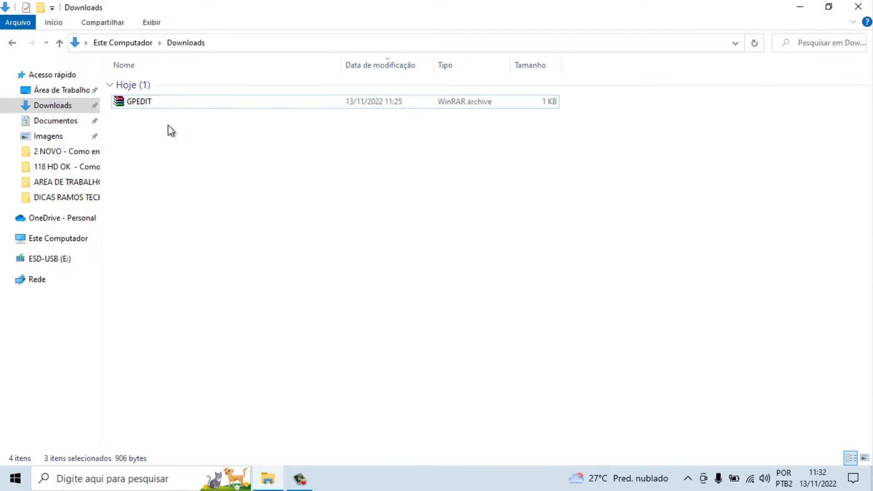
click(157, 102)
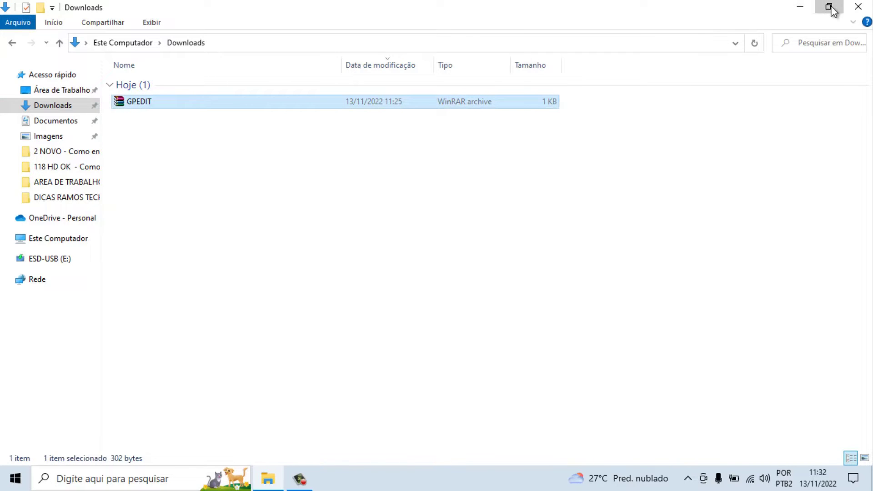
click(828, 7)
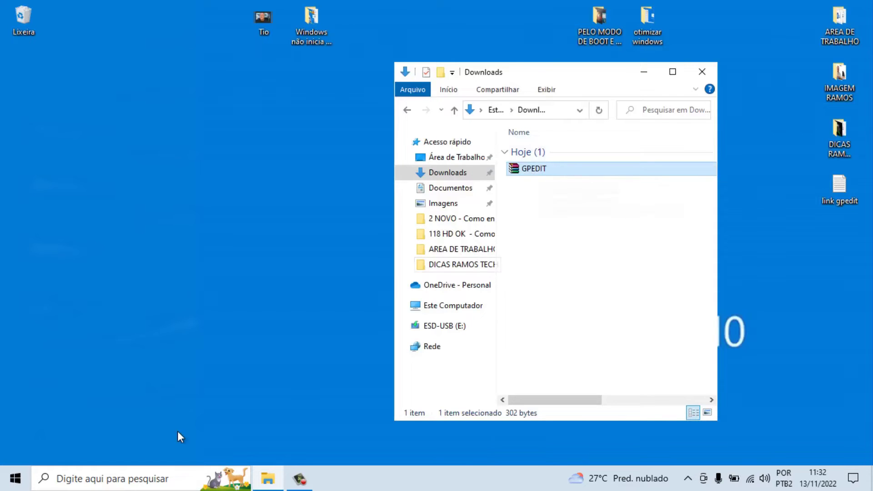
click(17, 481)
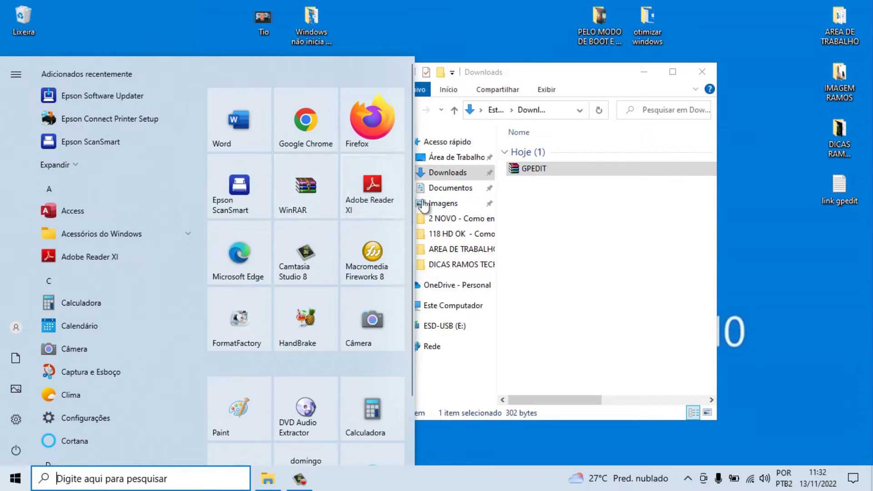
click(544, 222)
click(672, 71)
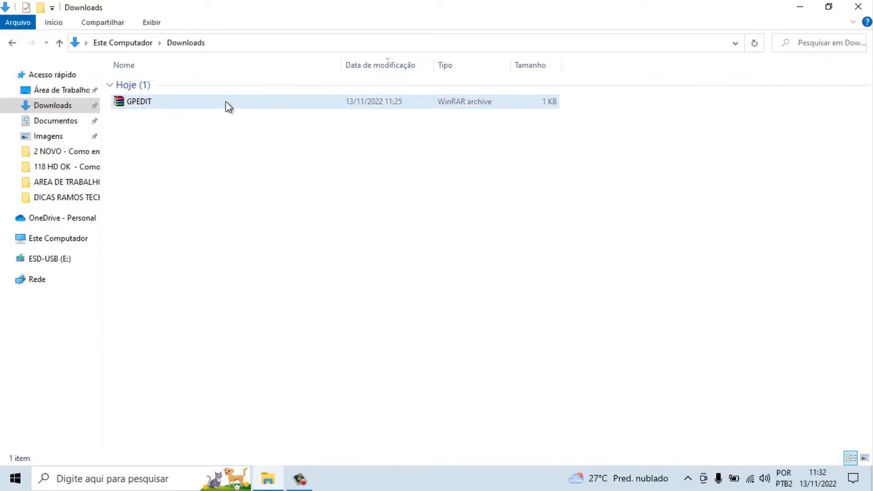
Step: Open the GPEDIT archive in WinRAR and extract it to the default GPEDIT folder in Downloads, closing WinRAR when done
click(186, 105)
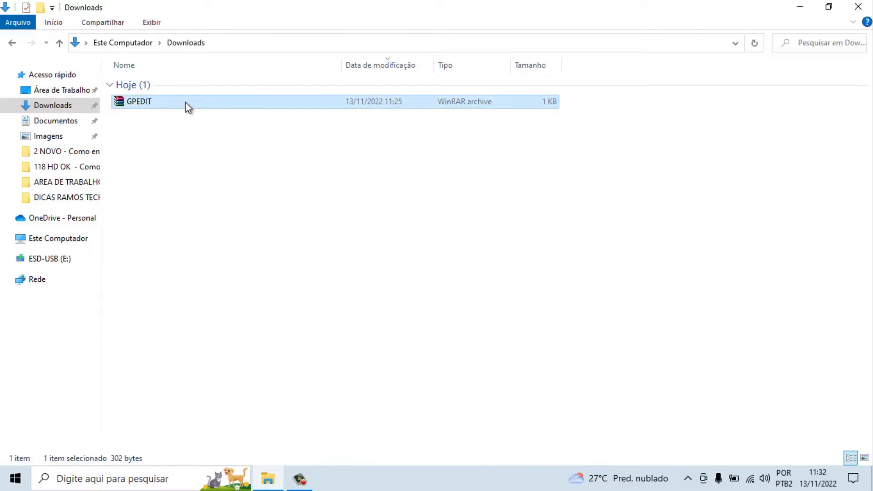
right_click(188, 104)
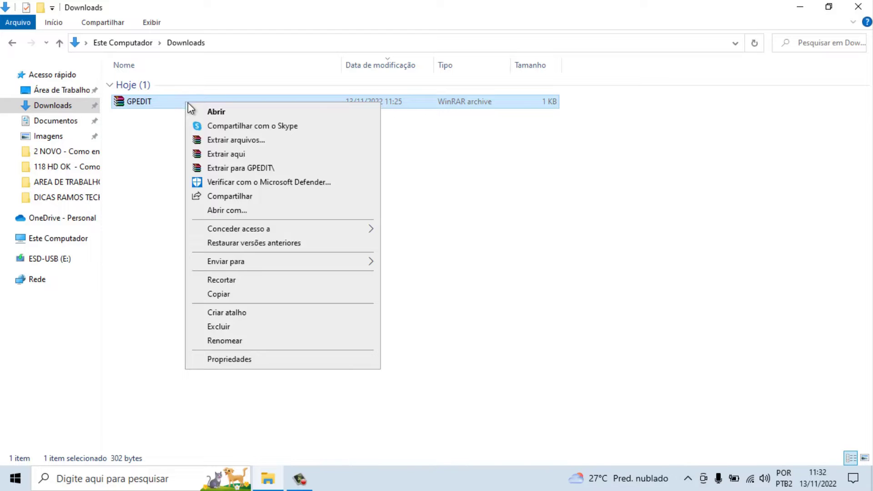
click(217, 112)
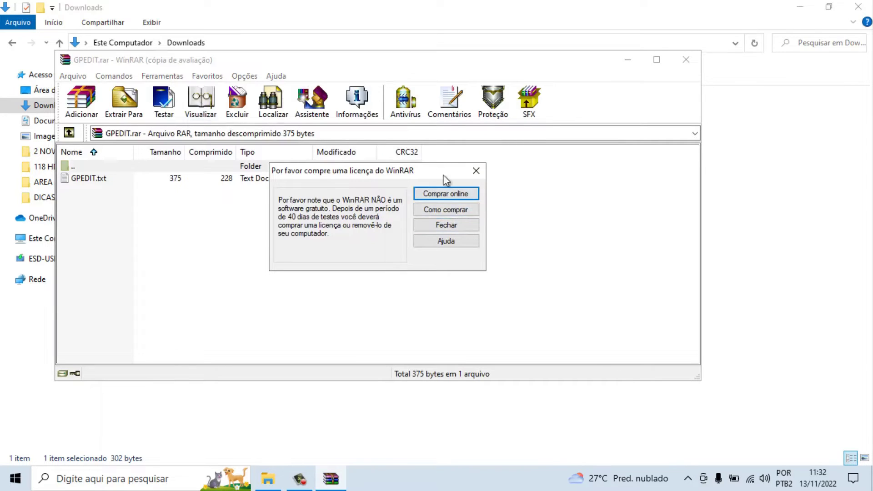
click(457, 228)
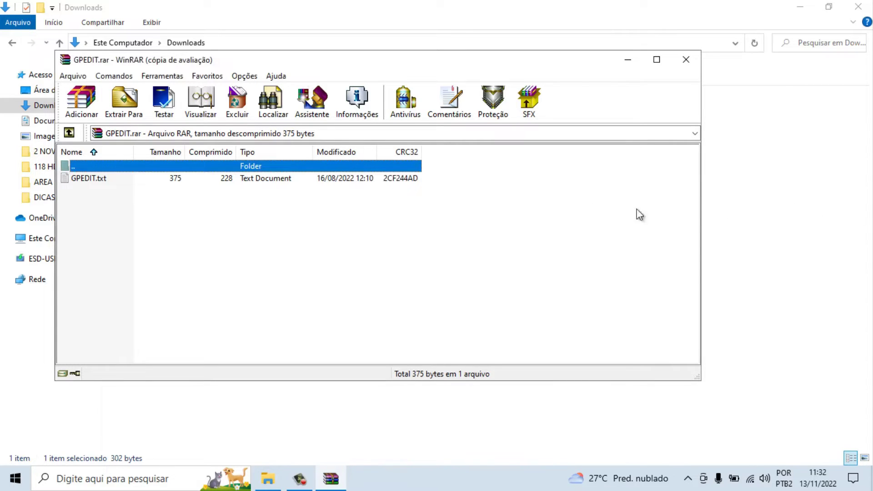
click(126, 103)
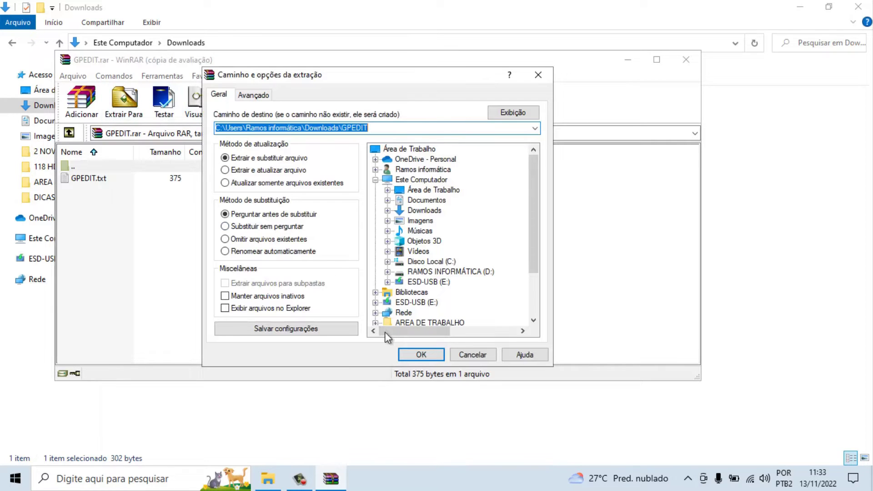
click(422, 355)
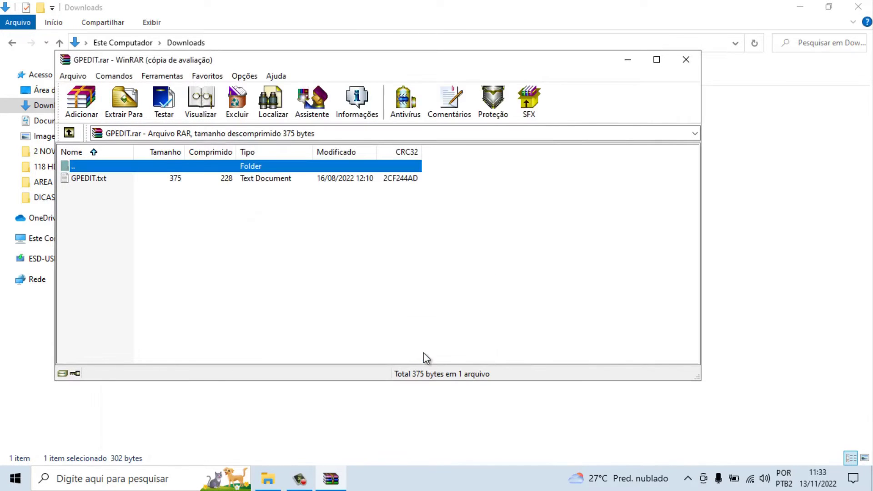
click(687, 67)
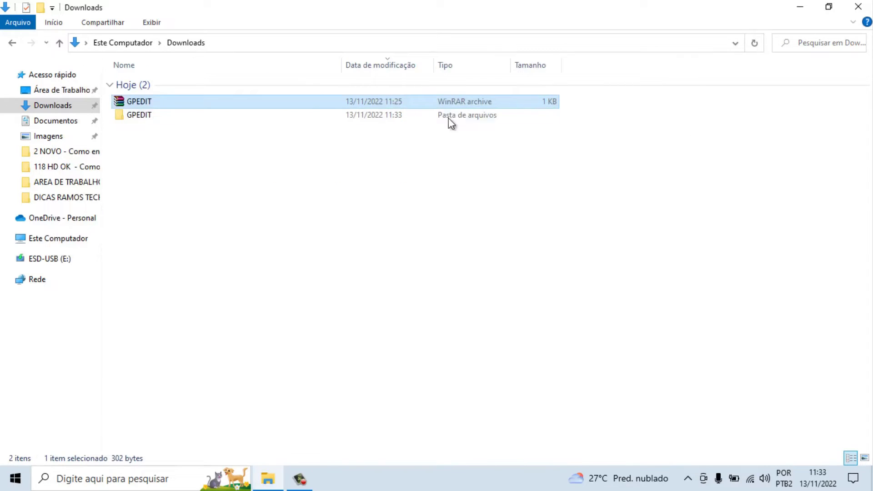
Step: Open the extracted GPEDIT folder, move its GPEDIT text document onto the desktop, and close the File Explorer window
click(174, 100)
click(162, 121)
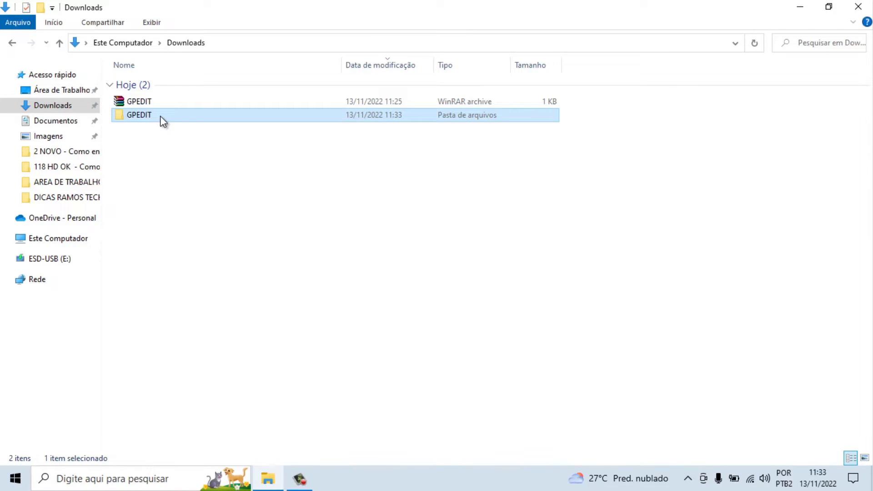
double_click(163, 120)
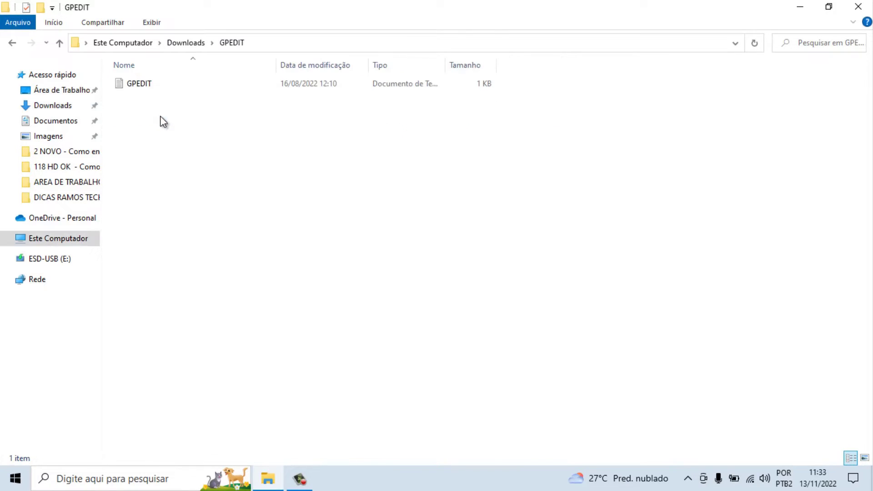
click(829, 7)
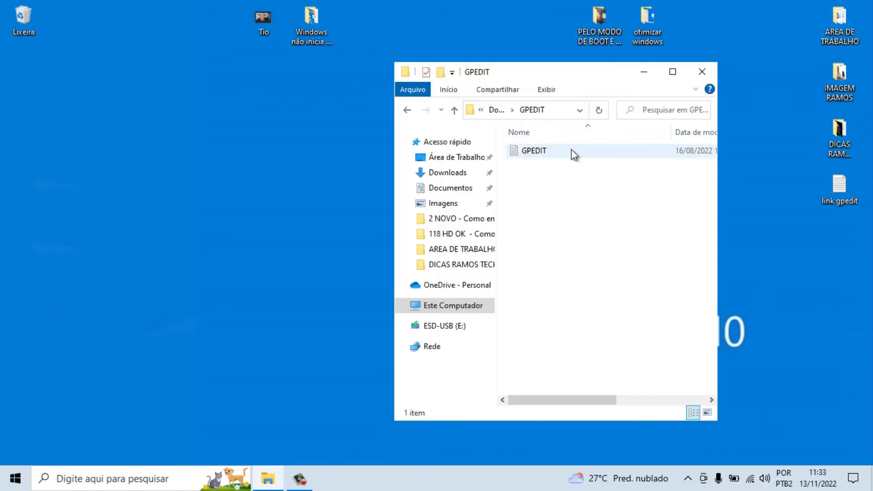
drag(571, 149, 92, 239)
key(alt+F4)
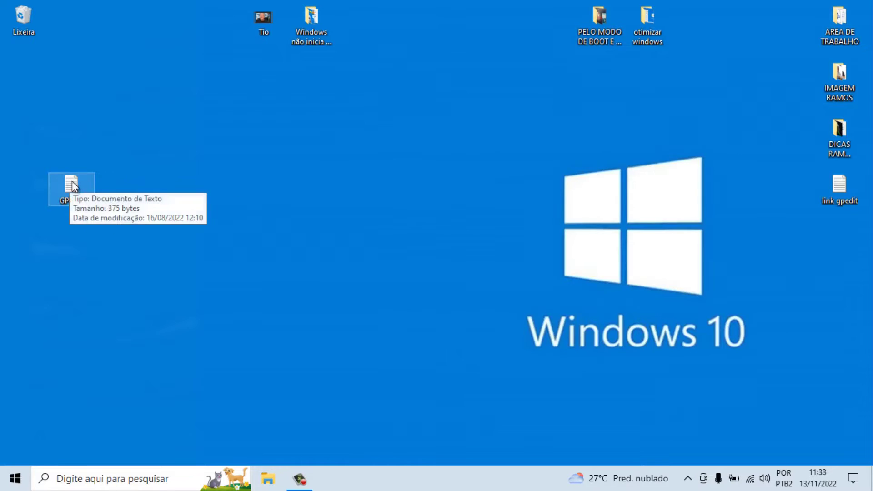
drag(91, 198, 280, 148)
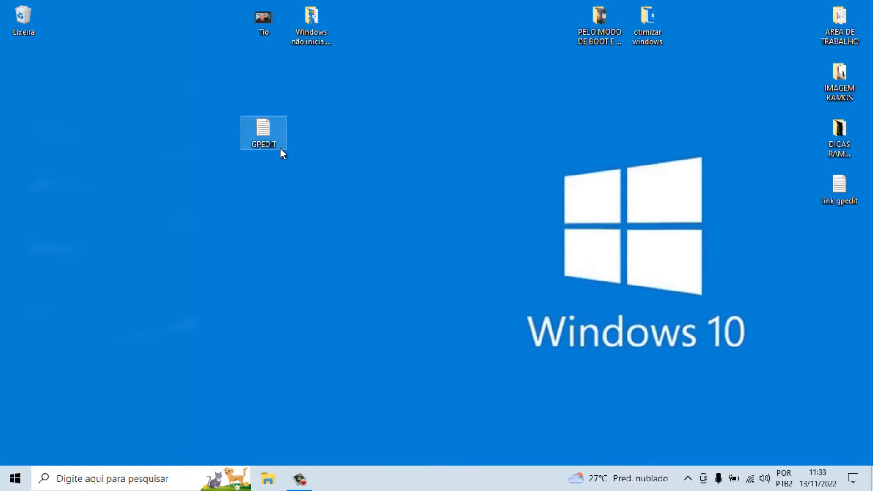
click(298, 165)
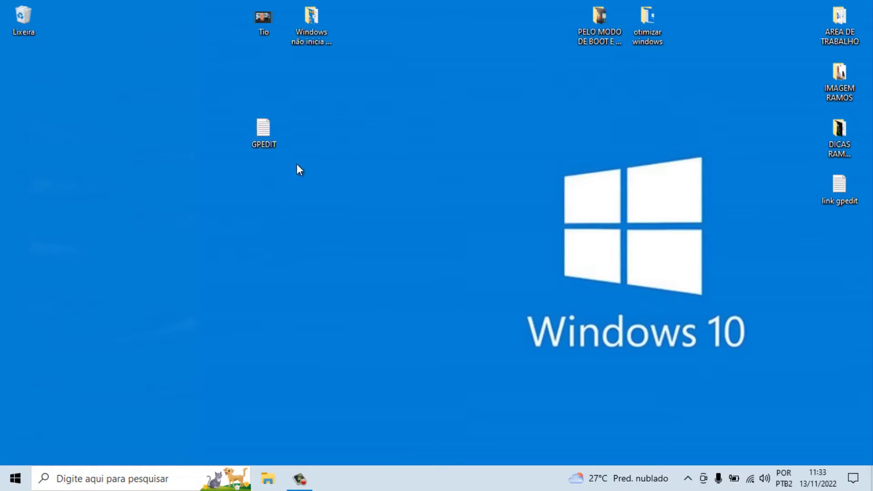
Step: Open the GPEDIT text document in Notepad, save it to the desktop as gpedit.bat, and close Notepad
double_click(266, 133)
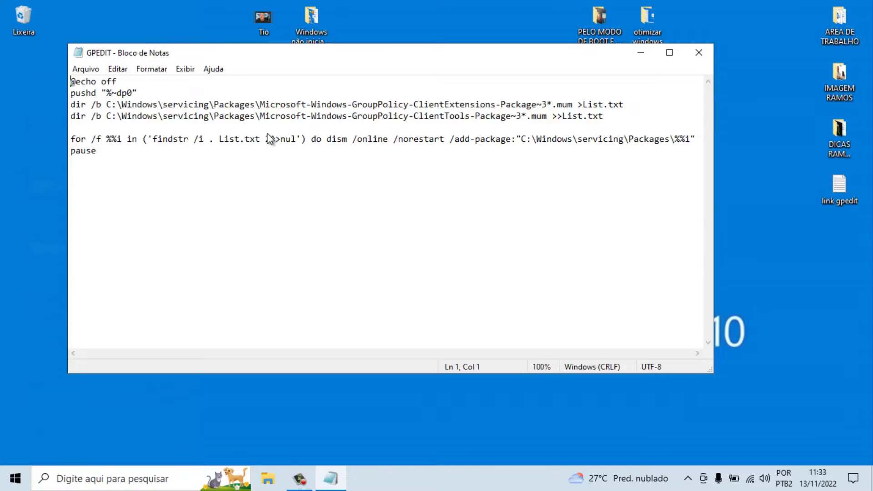
click(88, 70)
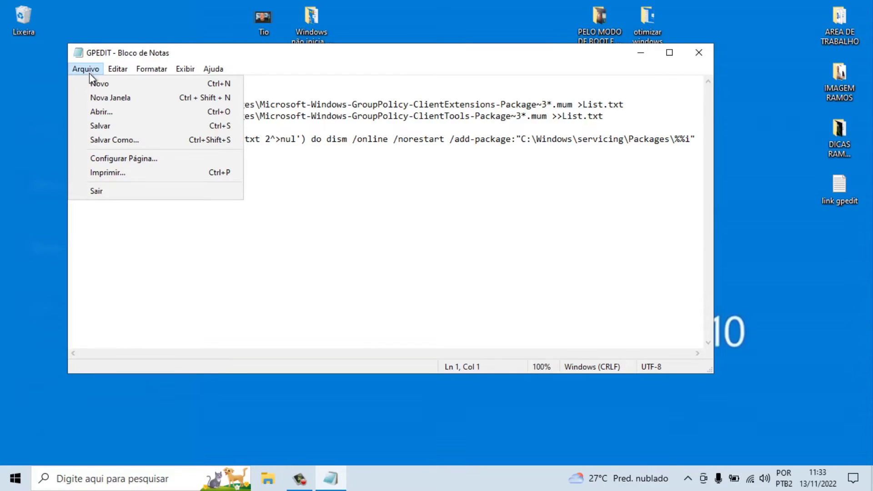
click(126, 140)
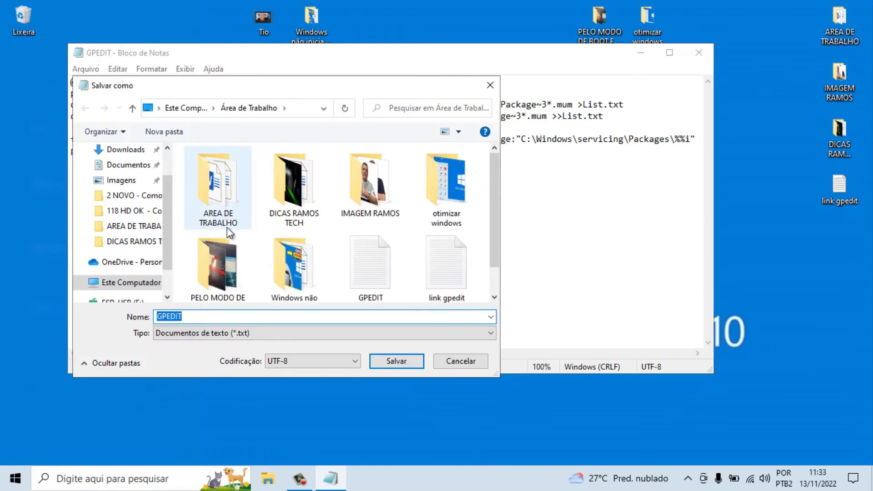
click(168, 148)
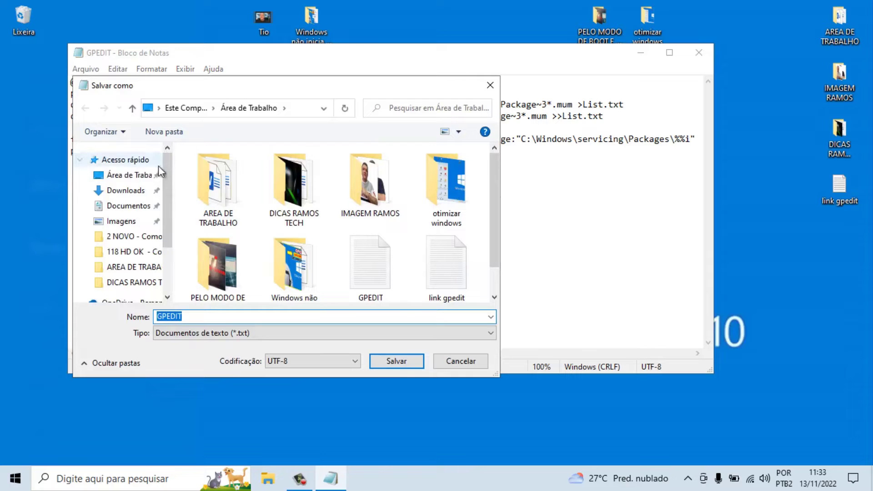
click(140, 182)
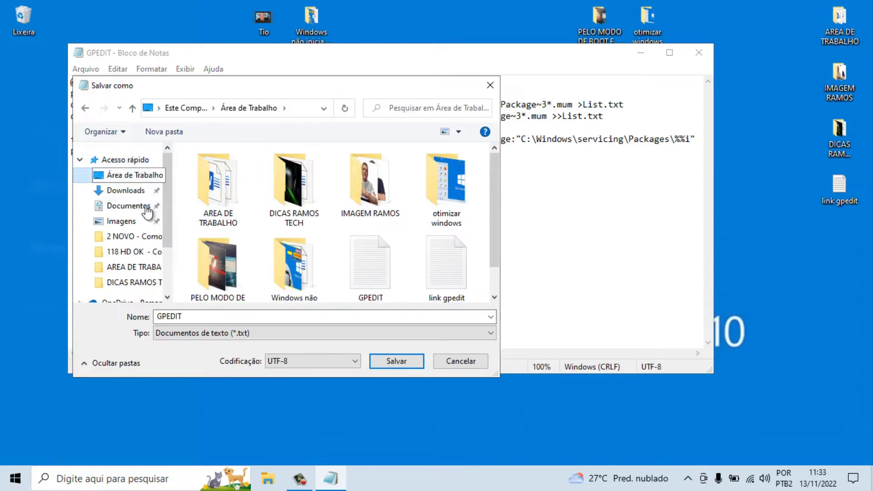
click(188, 321)
double_click(188, 320)
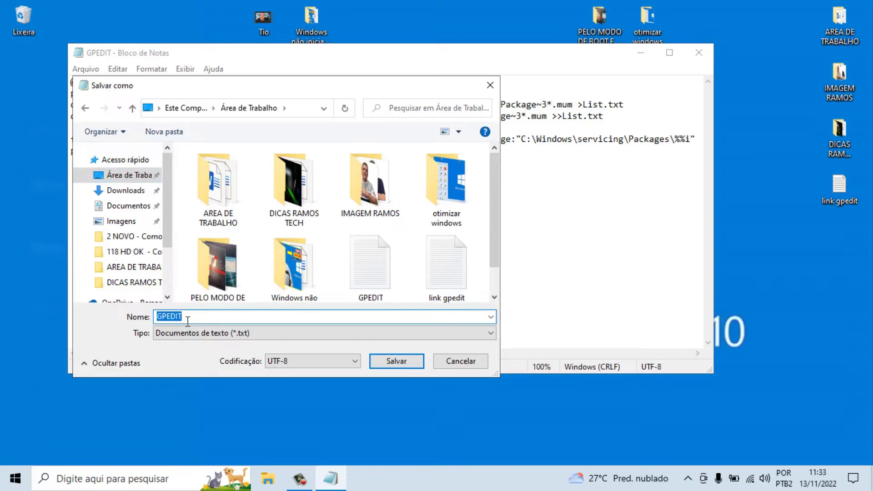
text(ge)
key(BackSpace)
key(BackSpace)
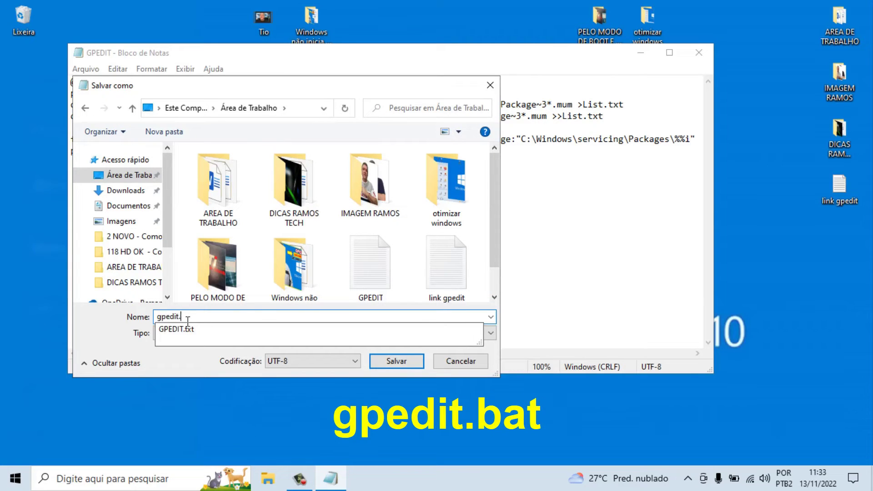
text(.bat)
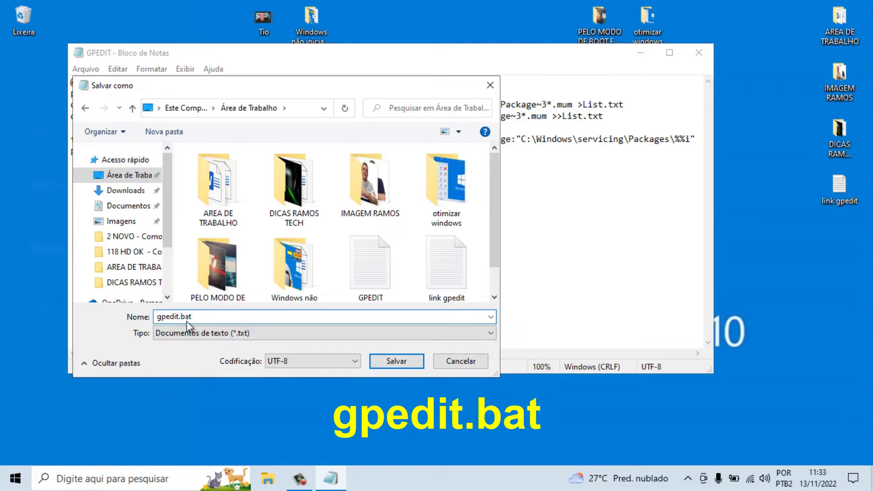
click(389, 360)
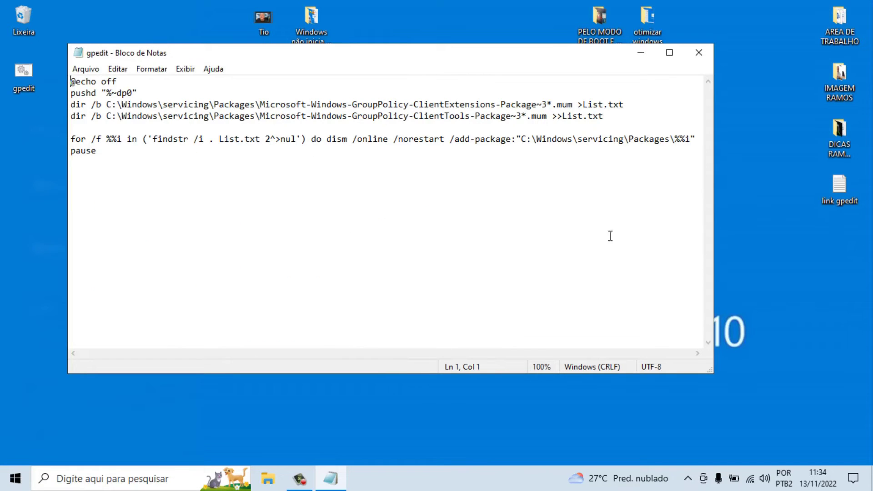
click(704, 51)
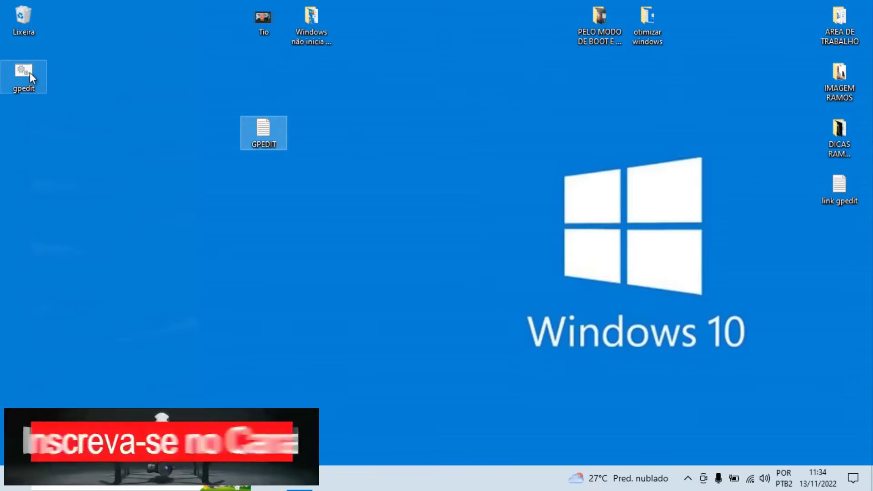
Step: Rearrange the desktop icons, placing the GPEDIT text document below link gpedit and the gpedit batch file below the Windows folder
drag(28, 73, 317, 241)
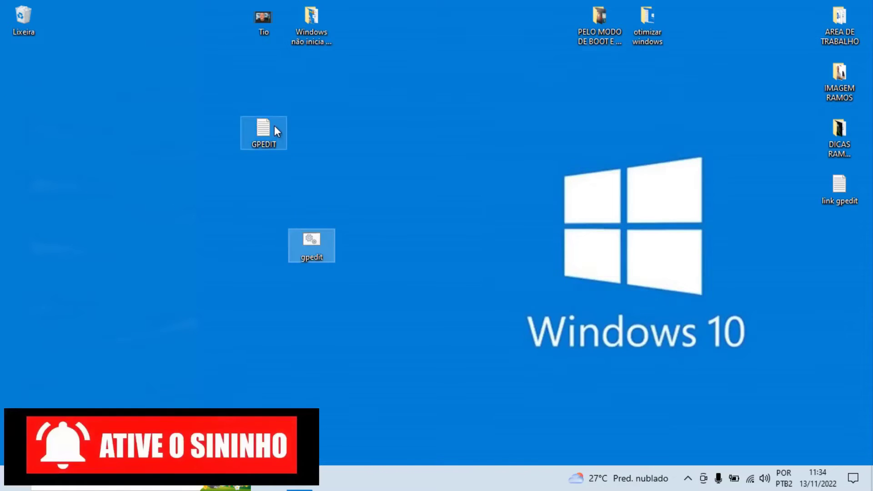
drag(273, 129, 817, 213)
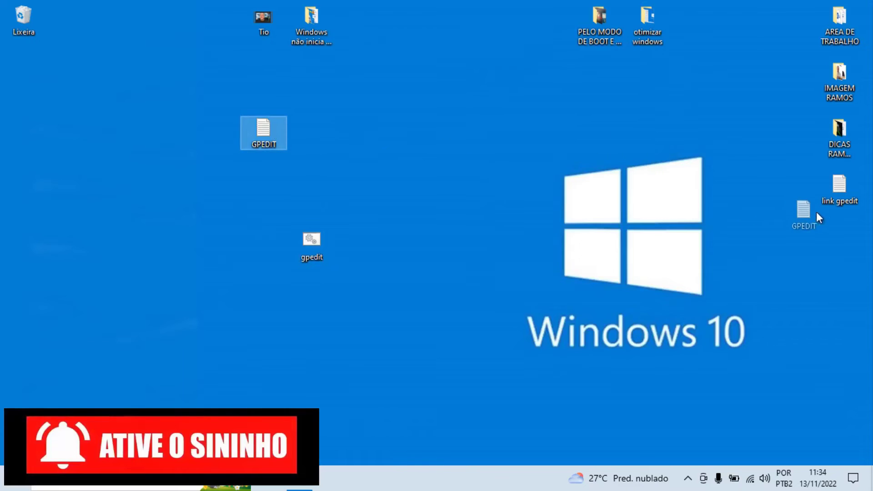
drag(865, 249, 859, 241)
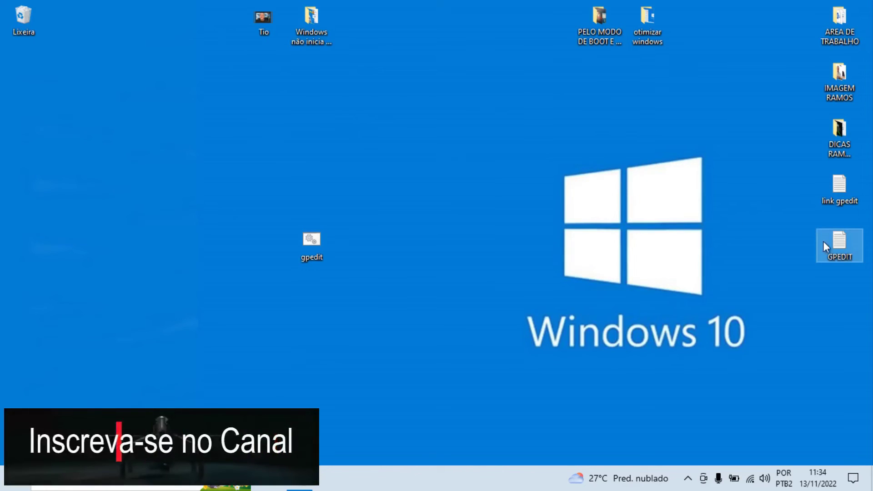
drag(323, 242, 323, 136)
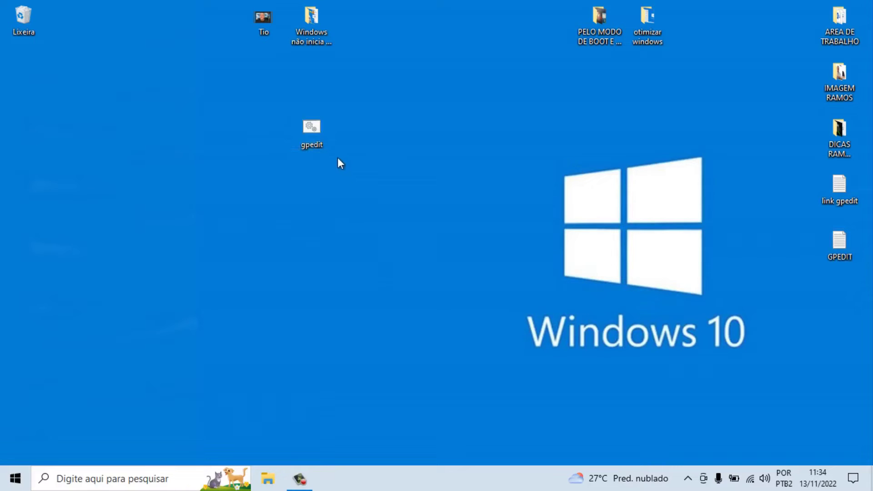
Step: Run the gpedit batch file as administrator, dismiss the console once its packages are installed, and refresh the desktop
mouse_move(314, 136)
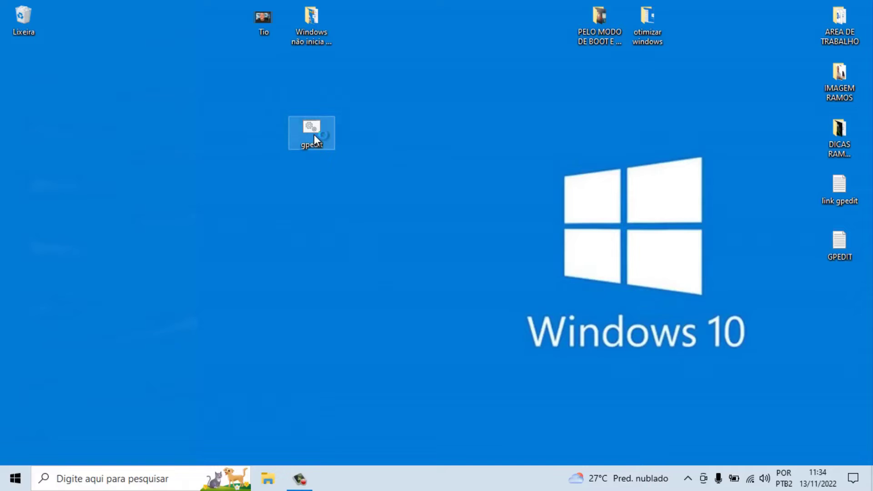
right_click(313, 135)
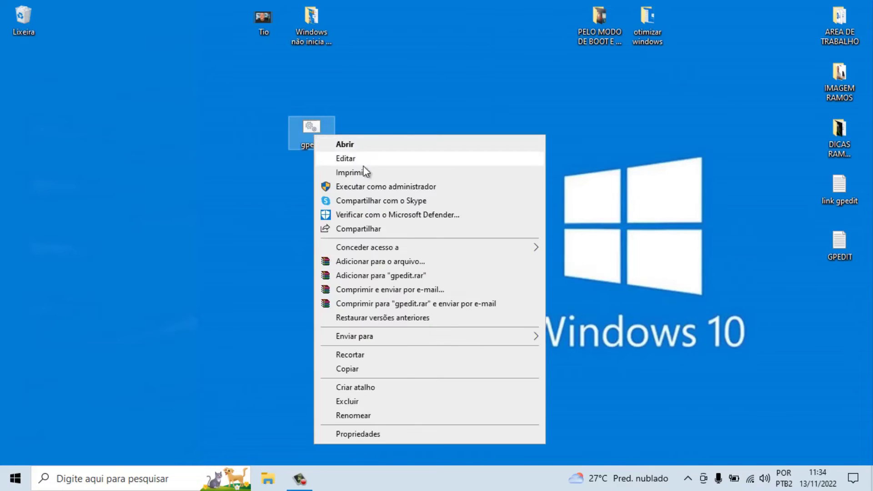
click(390, 186)
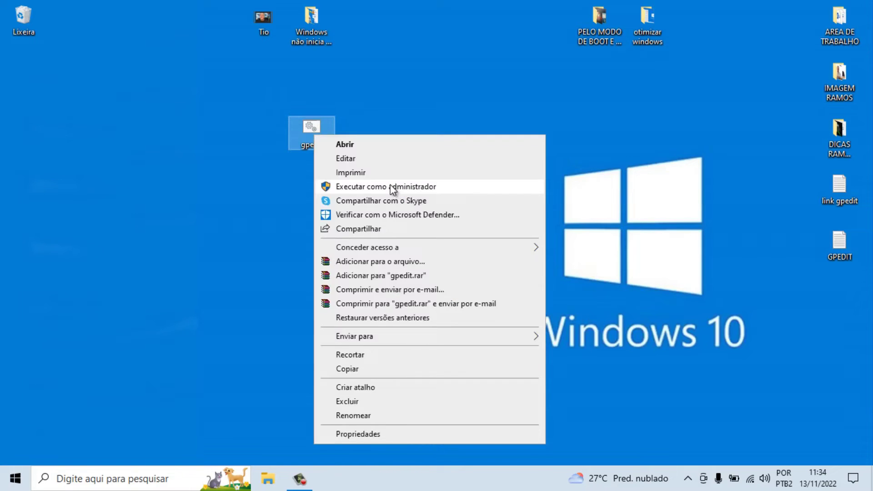
click(390, 187)
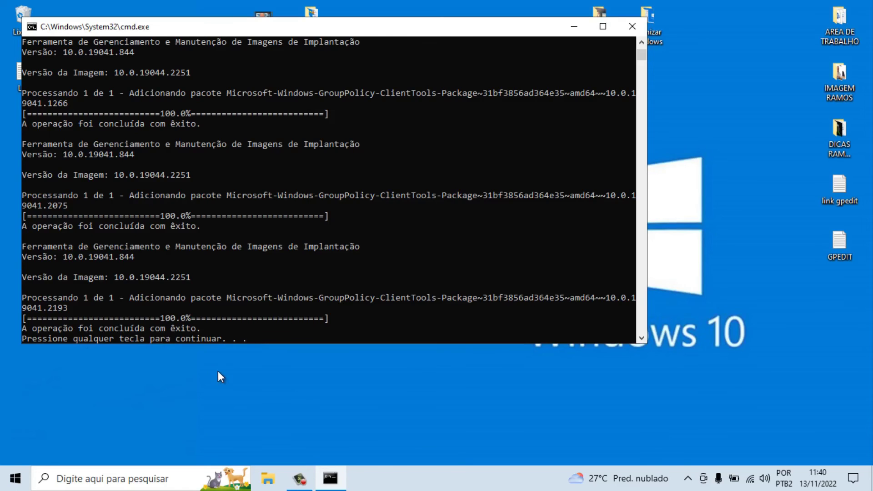
key(Return)
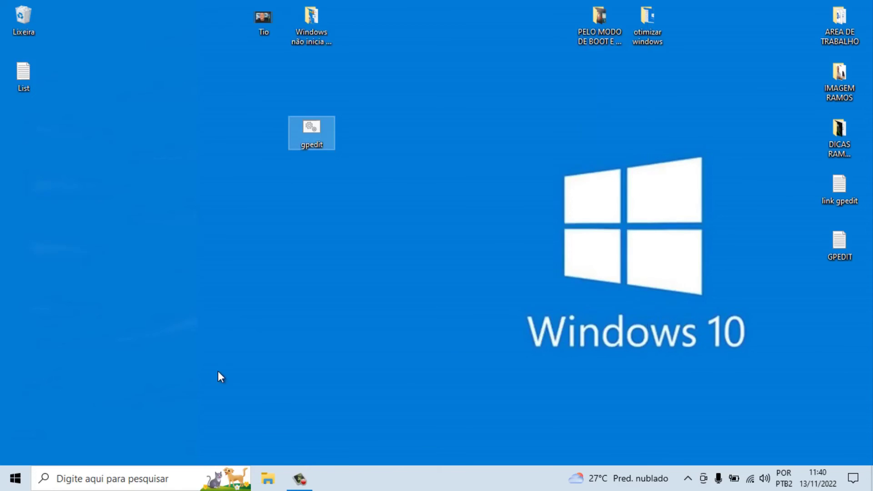
right_click(424, 92)
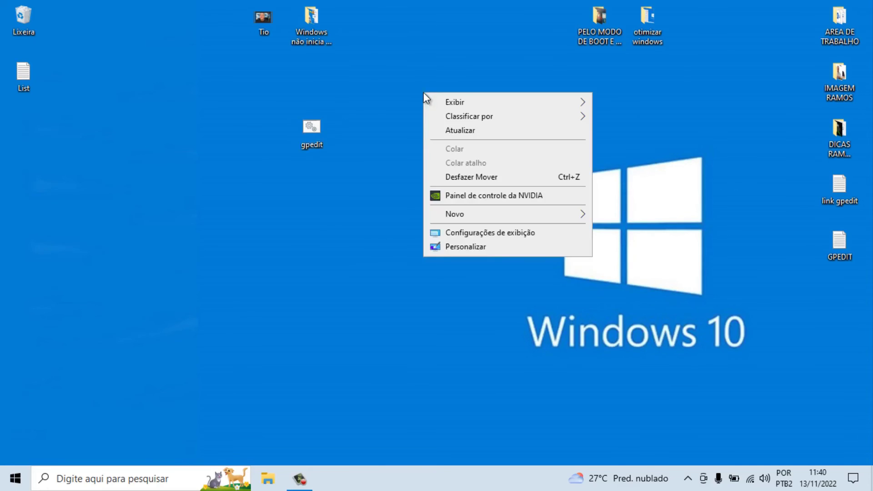
click(462, 130)
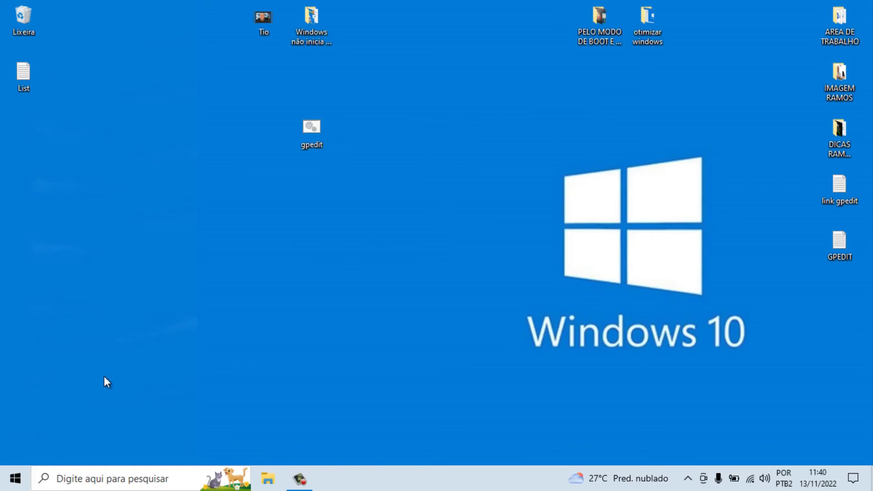
Step: Launch gpedit.msc from the Run dialog
key(super+r)
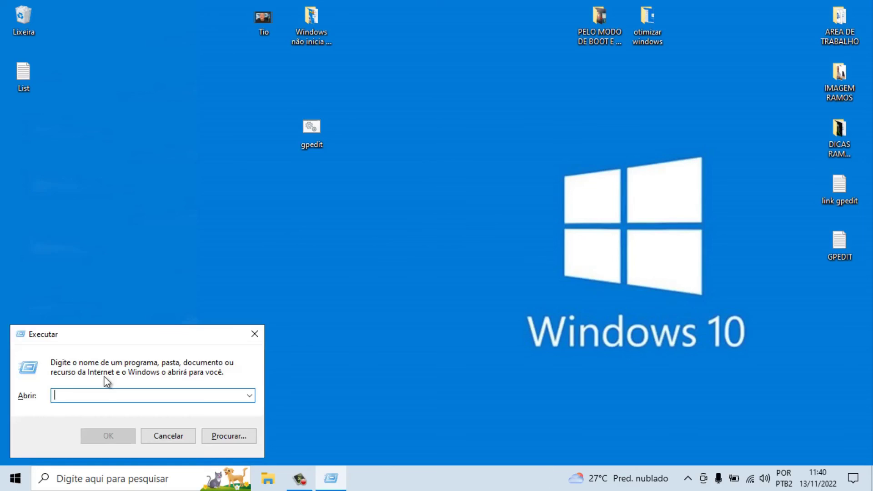
drag(138, 333, 502, 118)
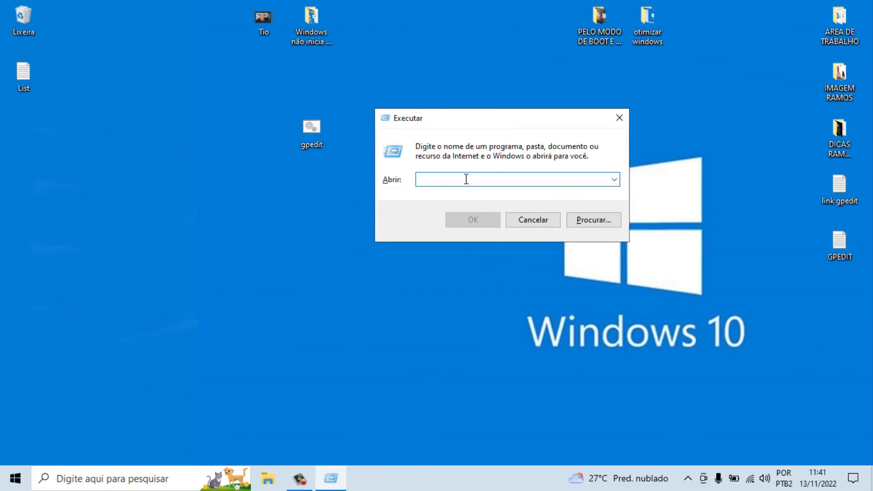
text(g)
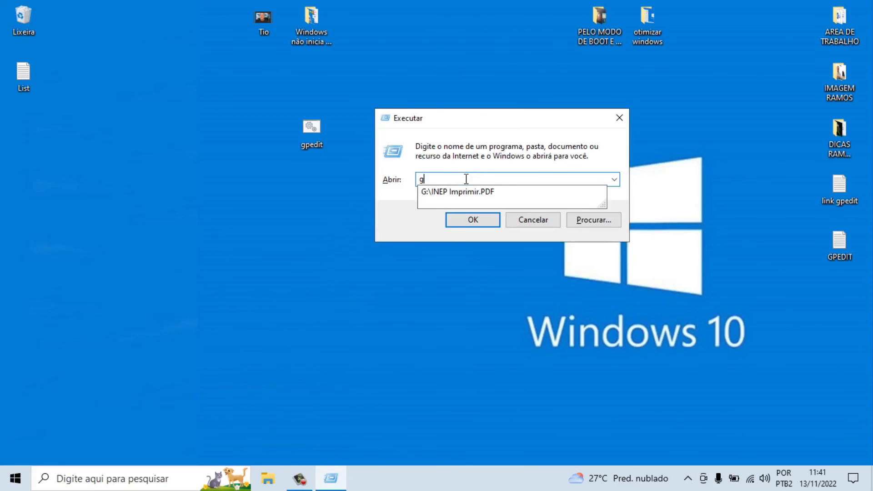
text(pedit.ms)
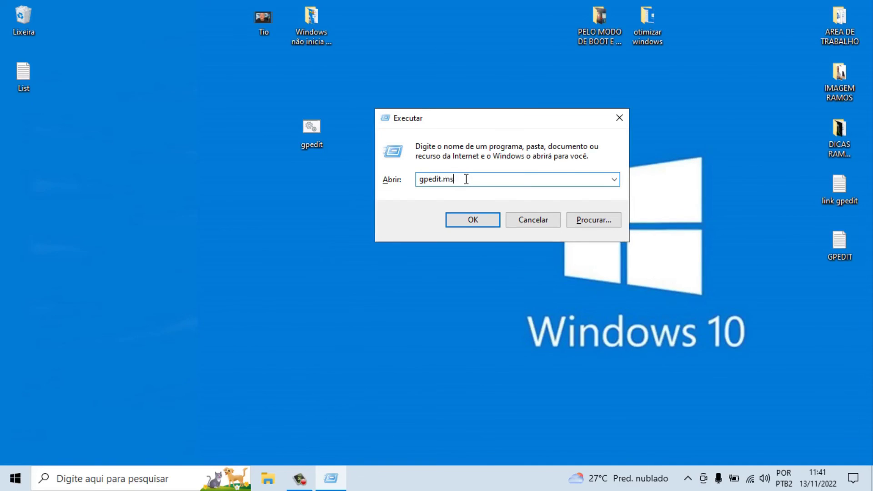
text(c)
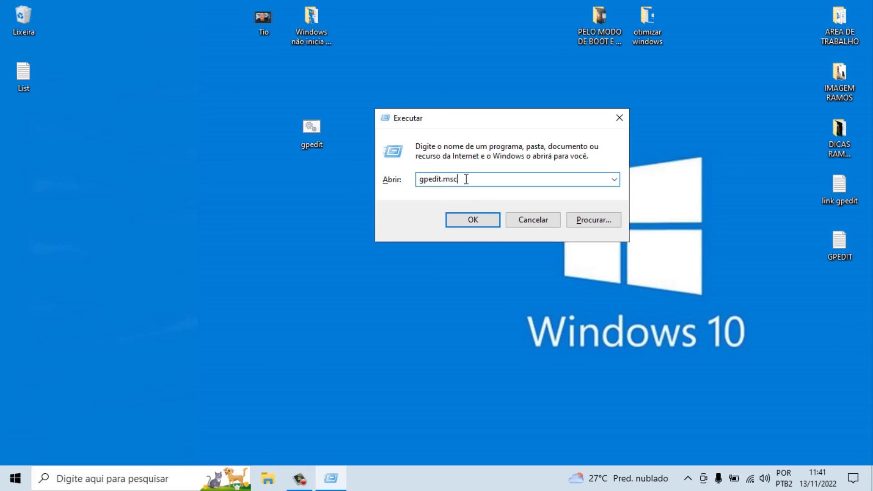
click(478, 217)
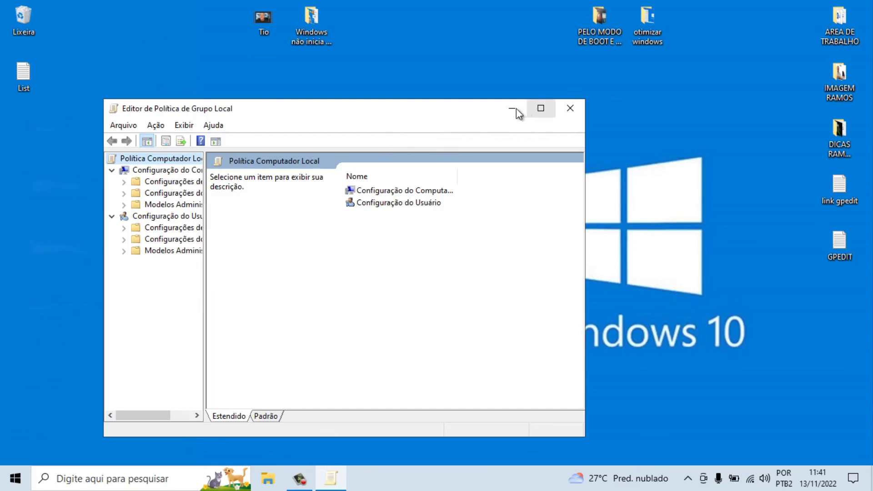
Step: Maximize the Local Group Policy Editor, examine Sistema under the user's Modelos Administrativos with the tree pane widened, and close the editor, refreshing the desktop
drag(473, 114, 567, 68)
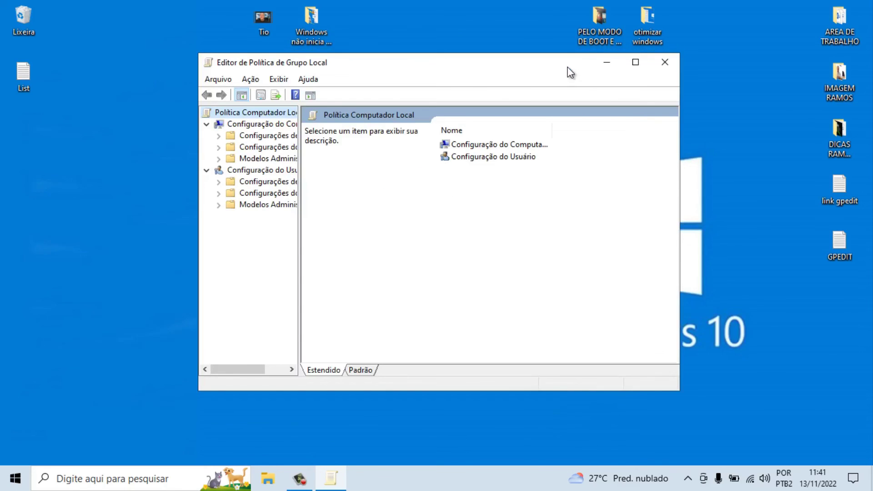
click(635, 62)
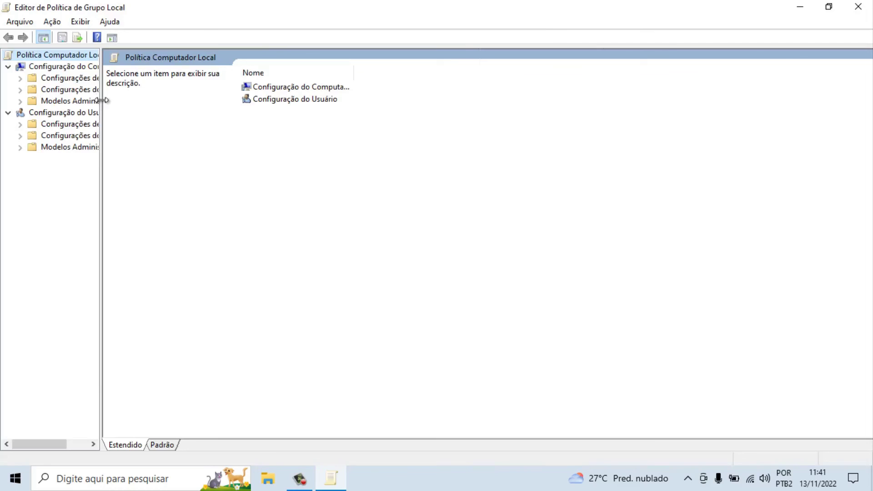
drag(100, 97, 230, 108)
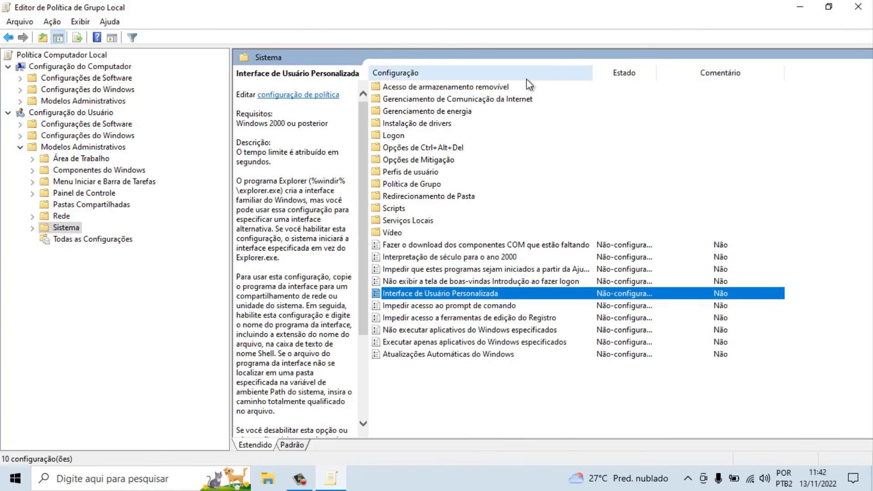
click(857, 7)
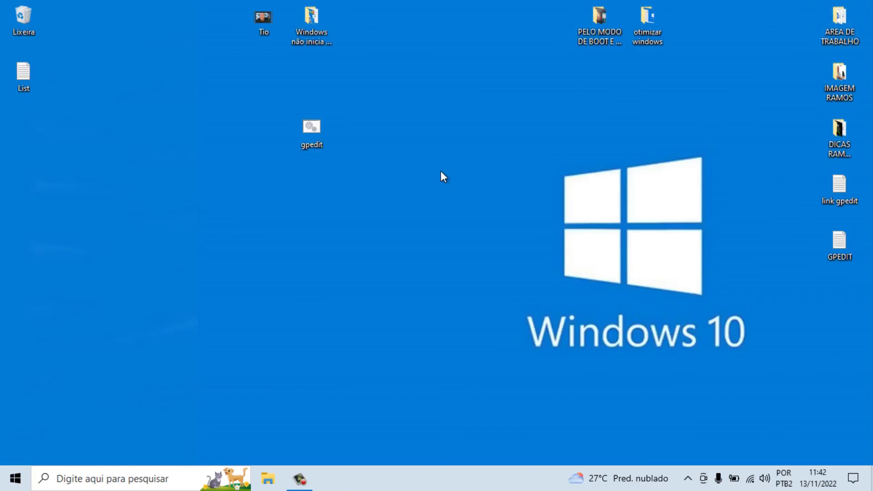
right_click(386, 154)
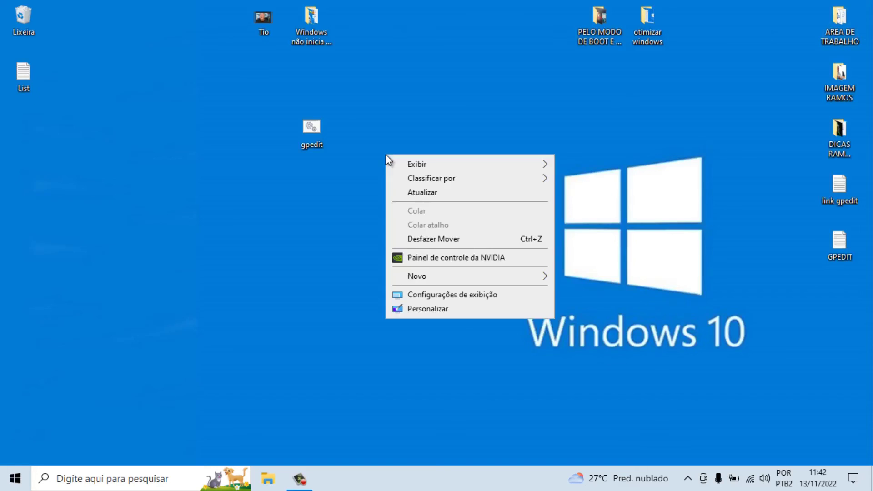
click(435, 193)
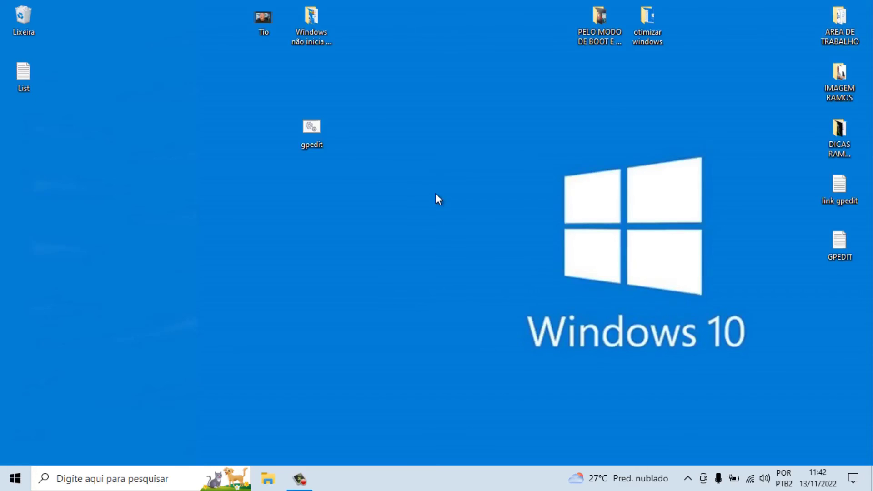